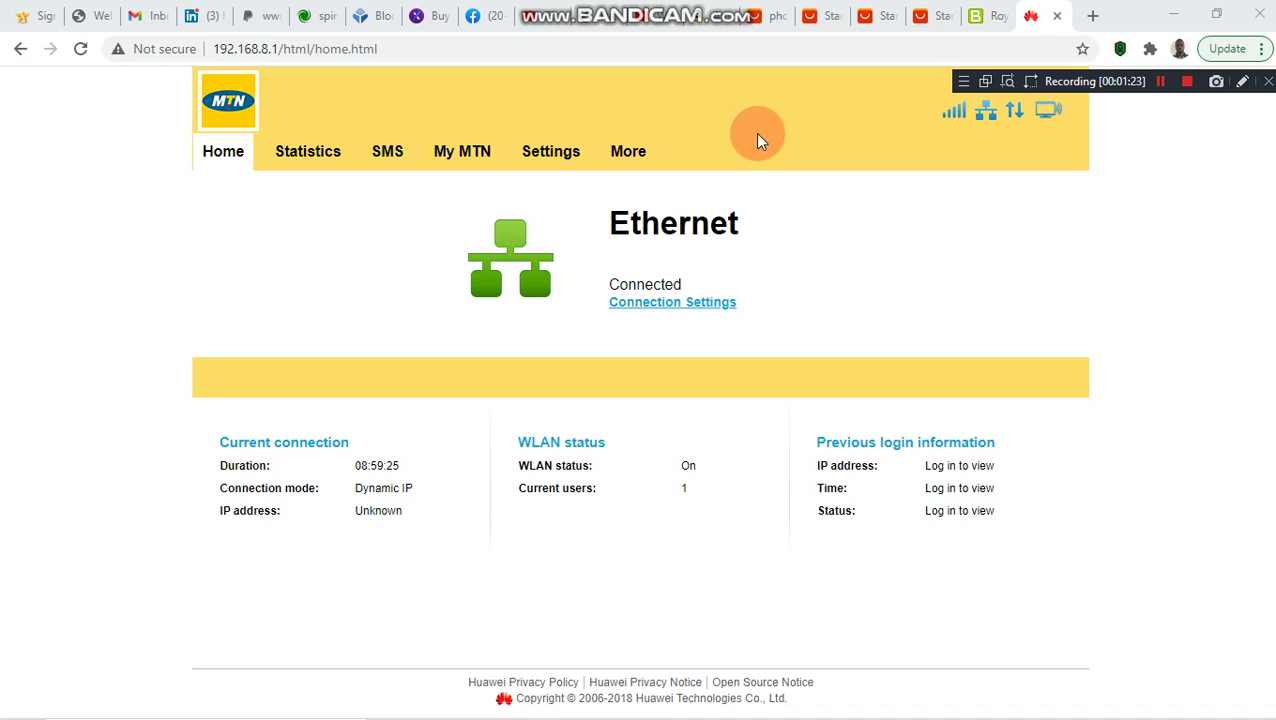
# - Log in to the router settings as admin using the Wi-Fi password
pyautogui.click(547, 160)
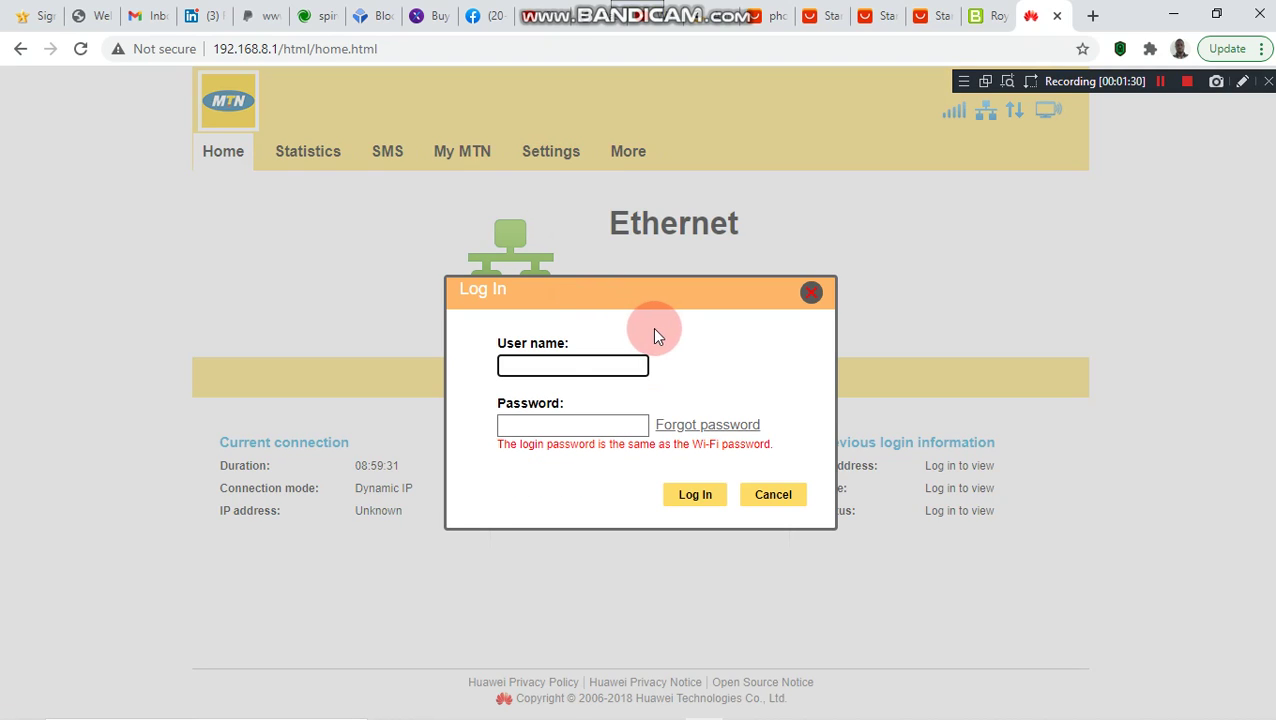
pyautogui.click(572, 368)
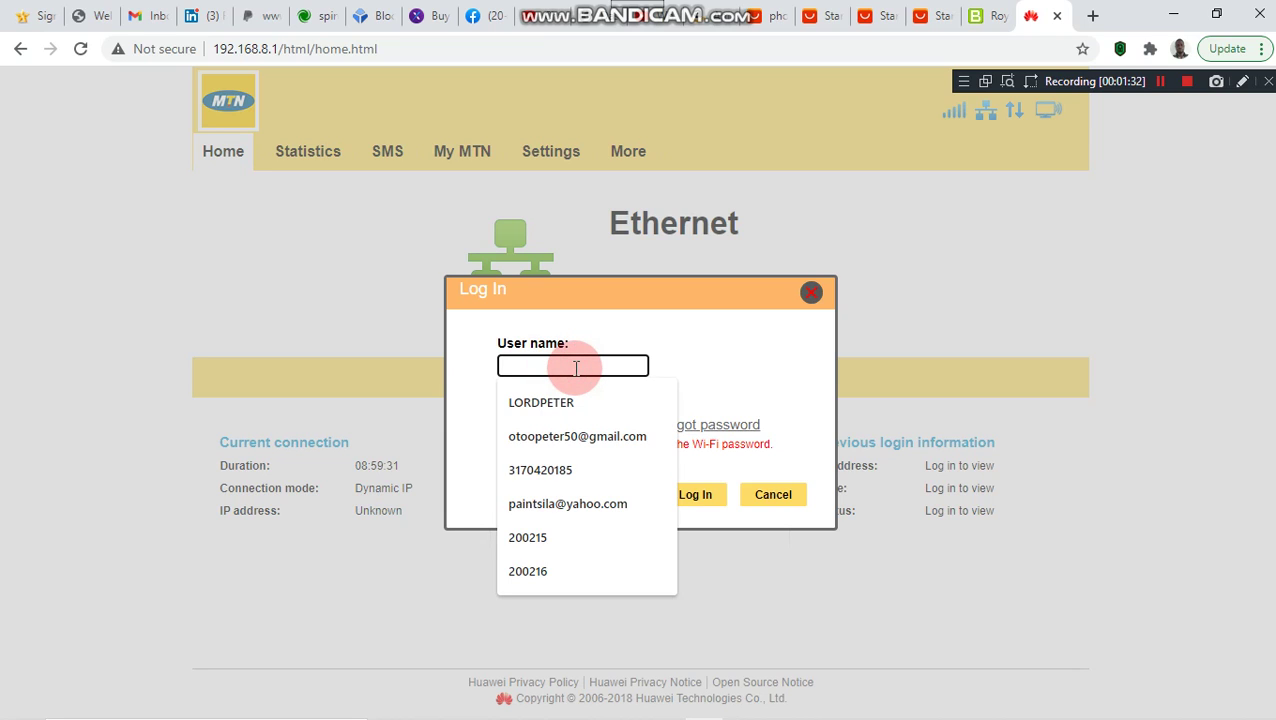
pyautogui.write('admin')
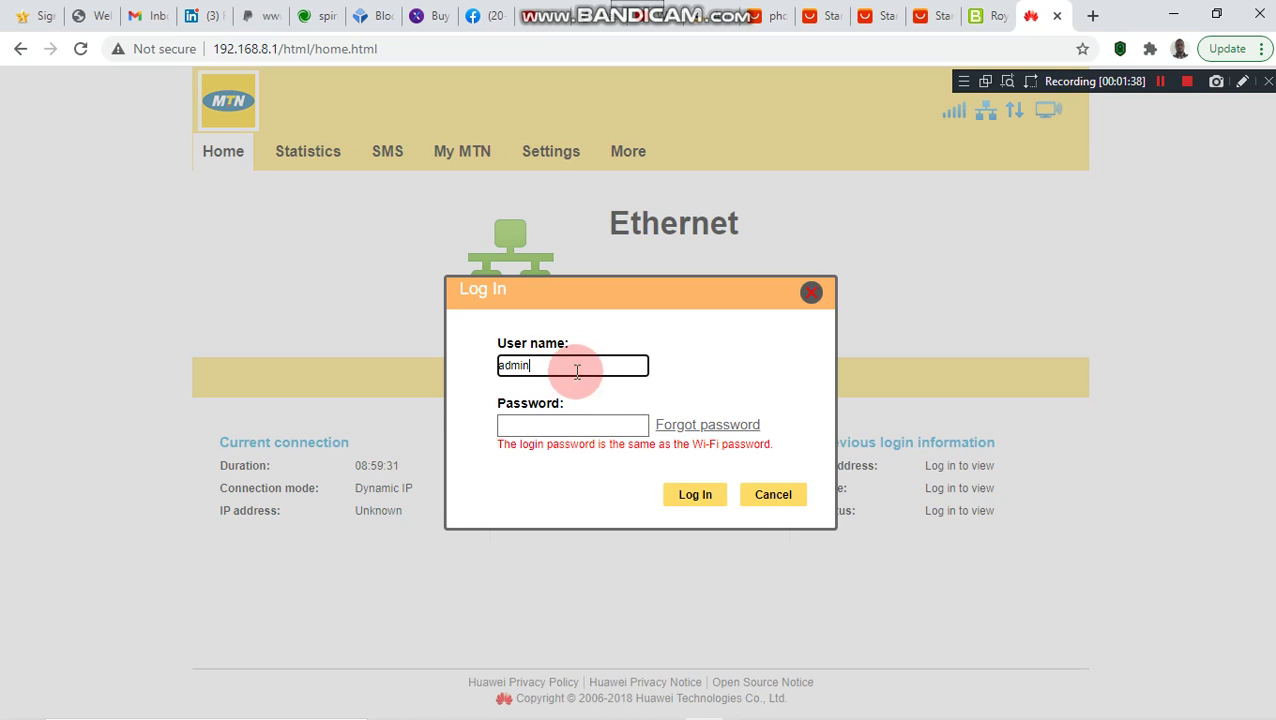
pyautogui.click(596, 425)
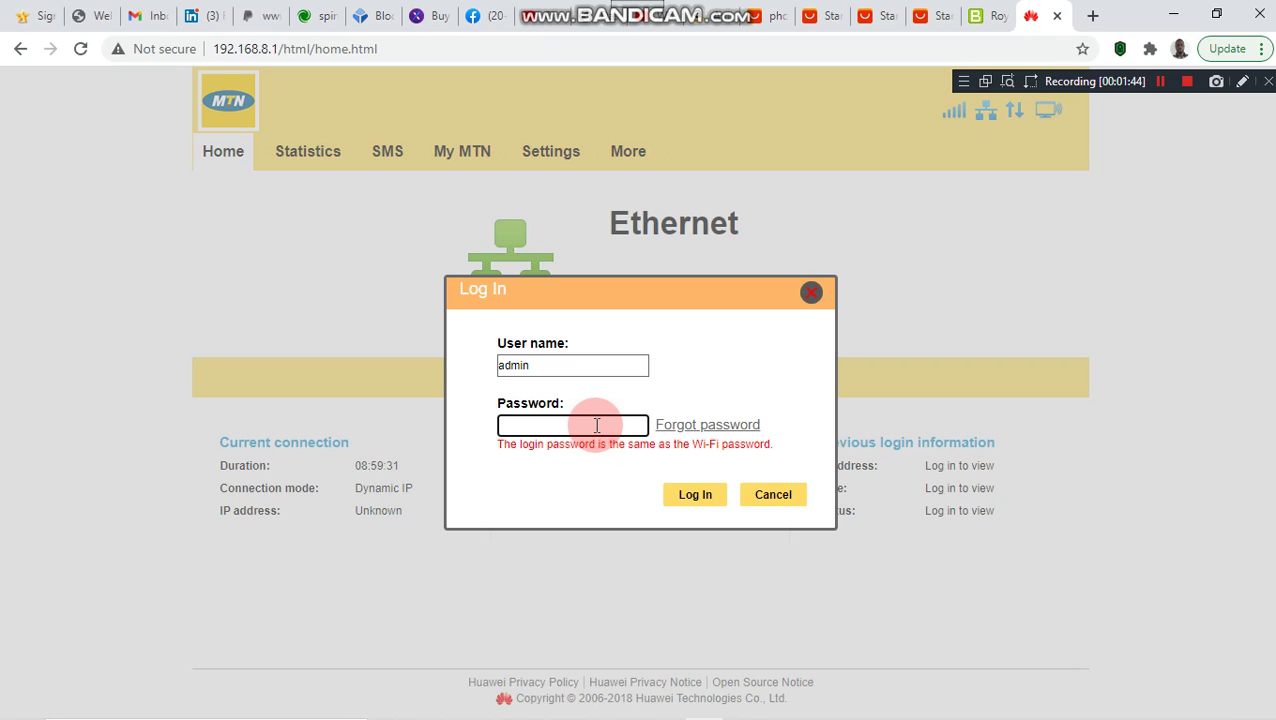
pyautogui.write('••••••••••')
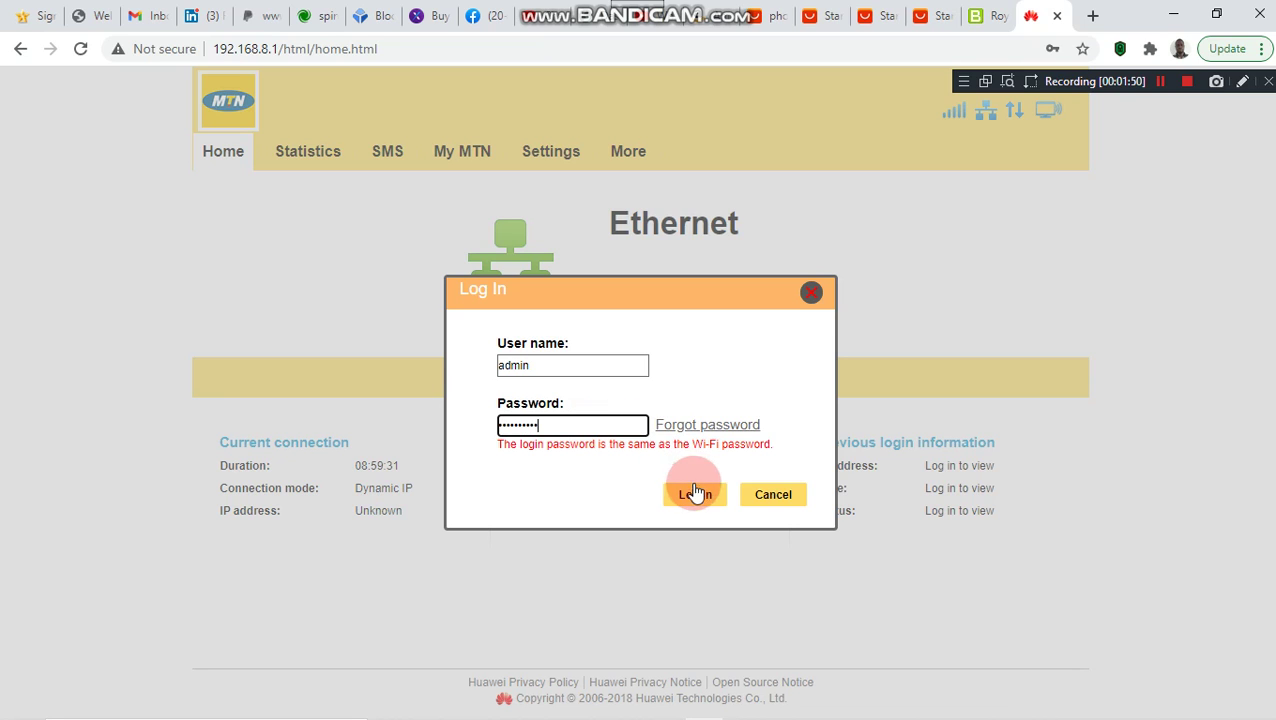
pyautogui.click(697, 496)
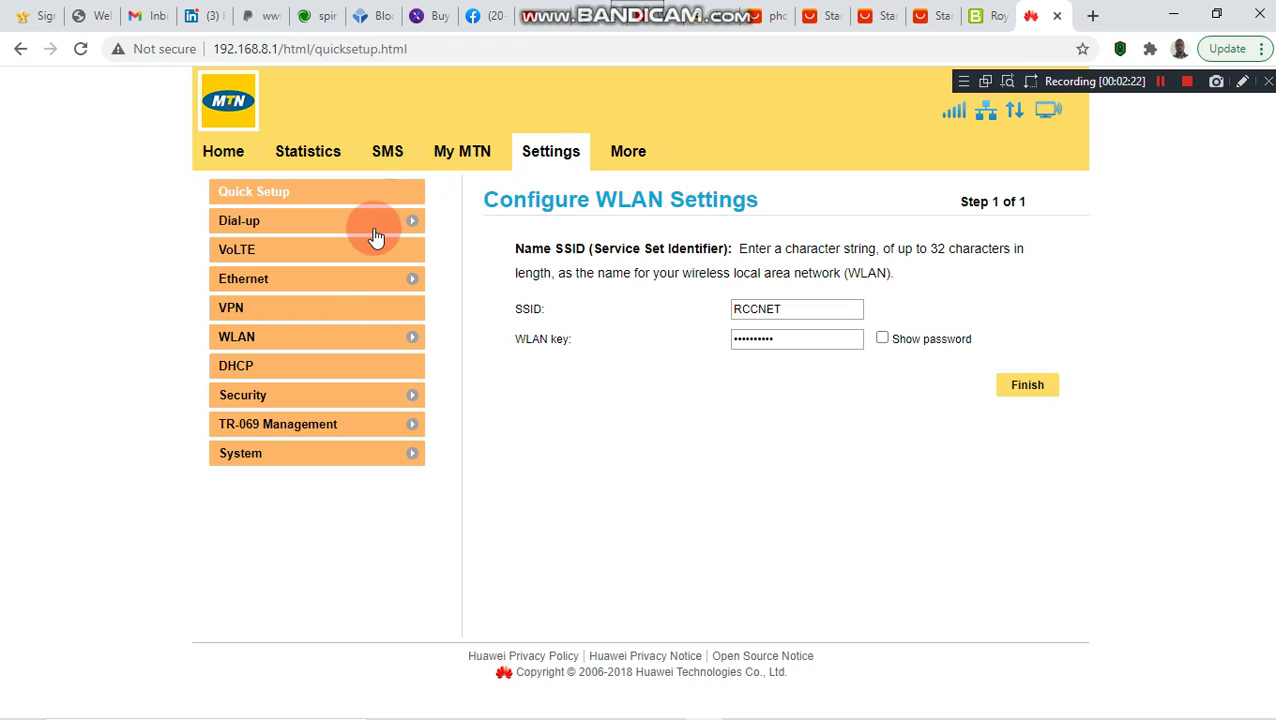
# - Expand the Security section in the left menu
pyautogui.click(248, 396)
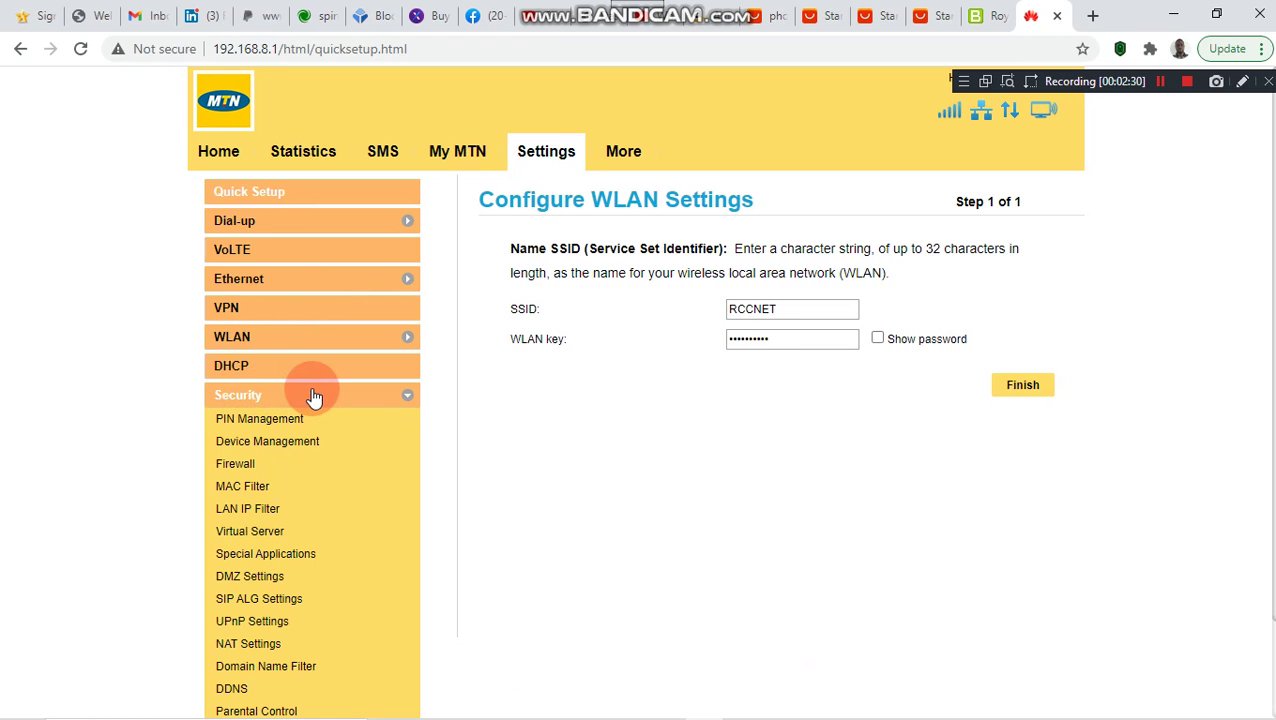
# - Open Security > Device Management to view connected devices and the blacklist
pyautogui.click(268, 448)
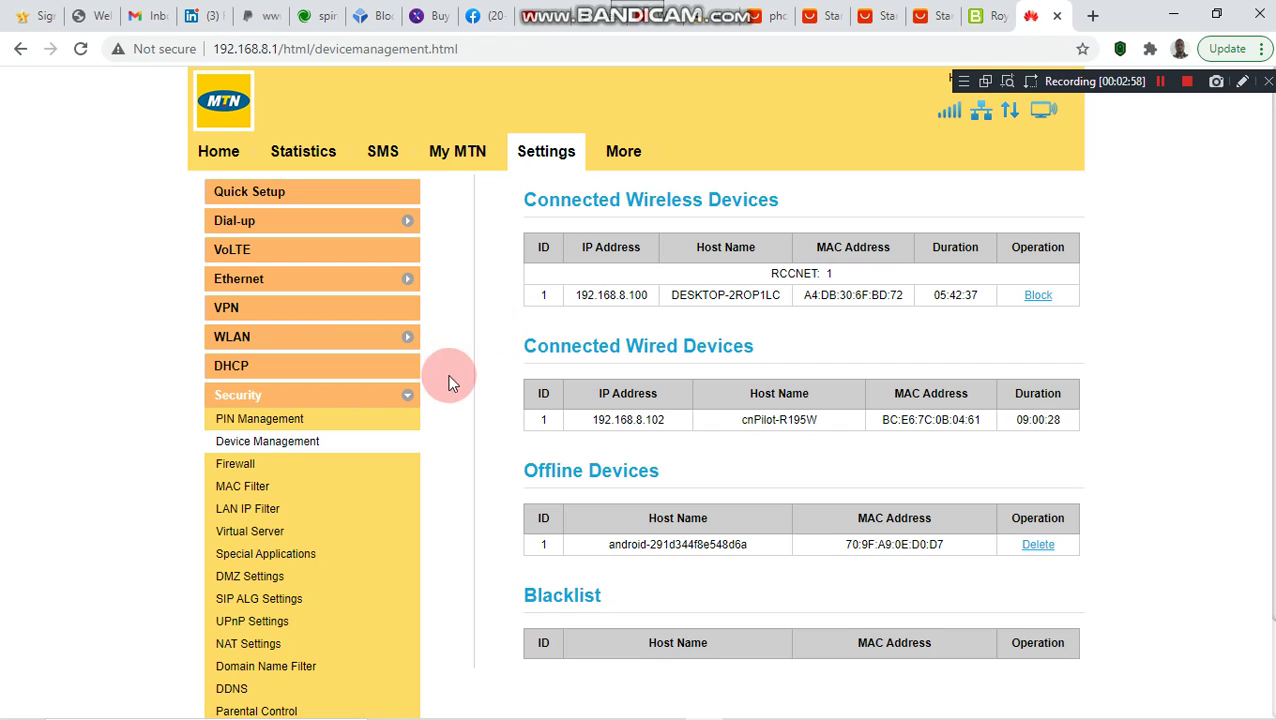
pyautogui.click(352, 442)
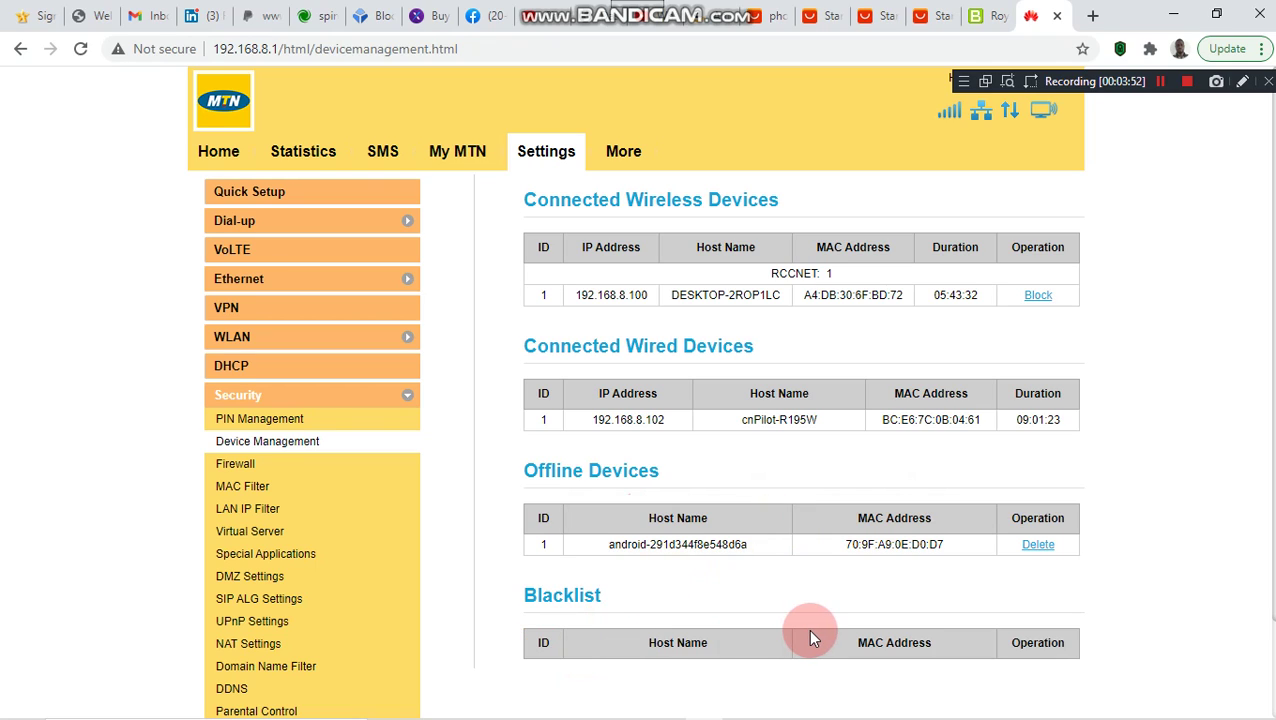
# - Scroll the device list until Galaxy-A20s (192.168.8.111) shows as connected
pyautogui.scroll(-1, 970, 642)
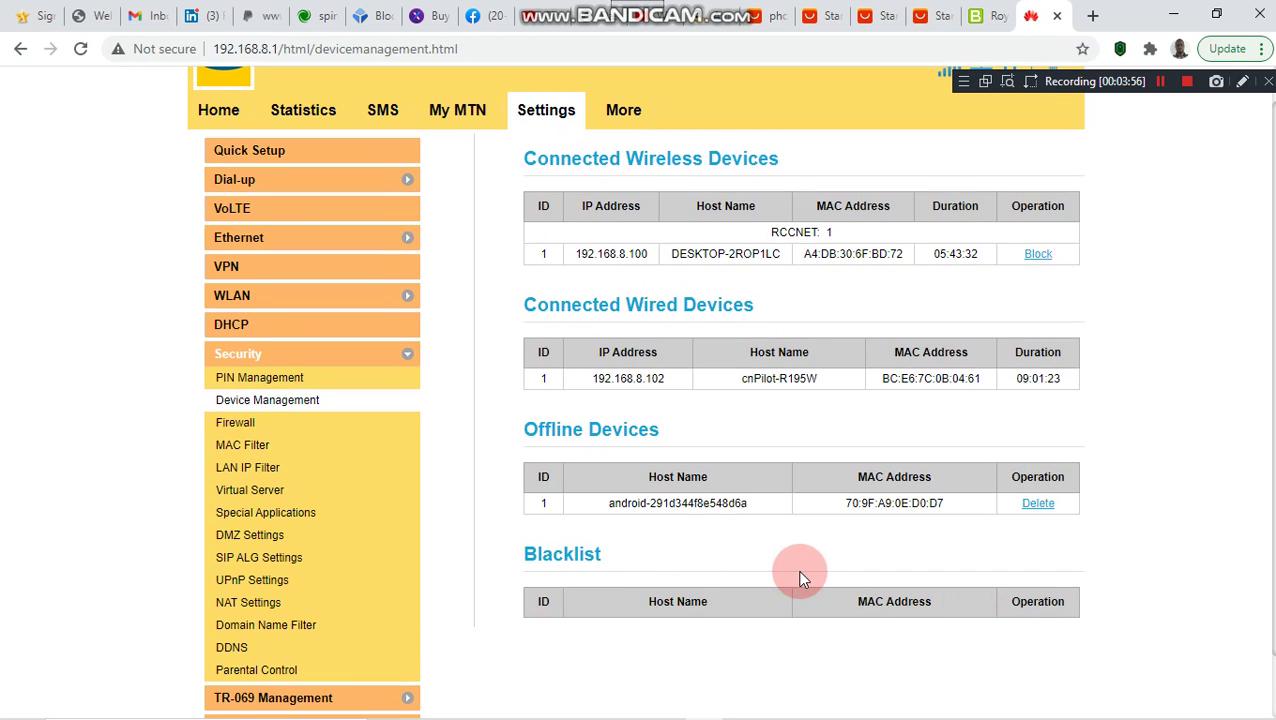
pyautogui.scroll(1, 800, 579)
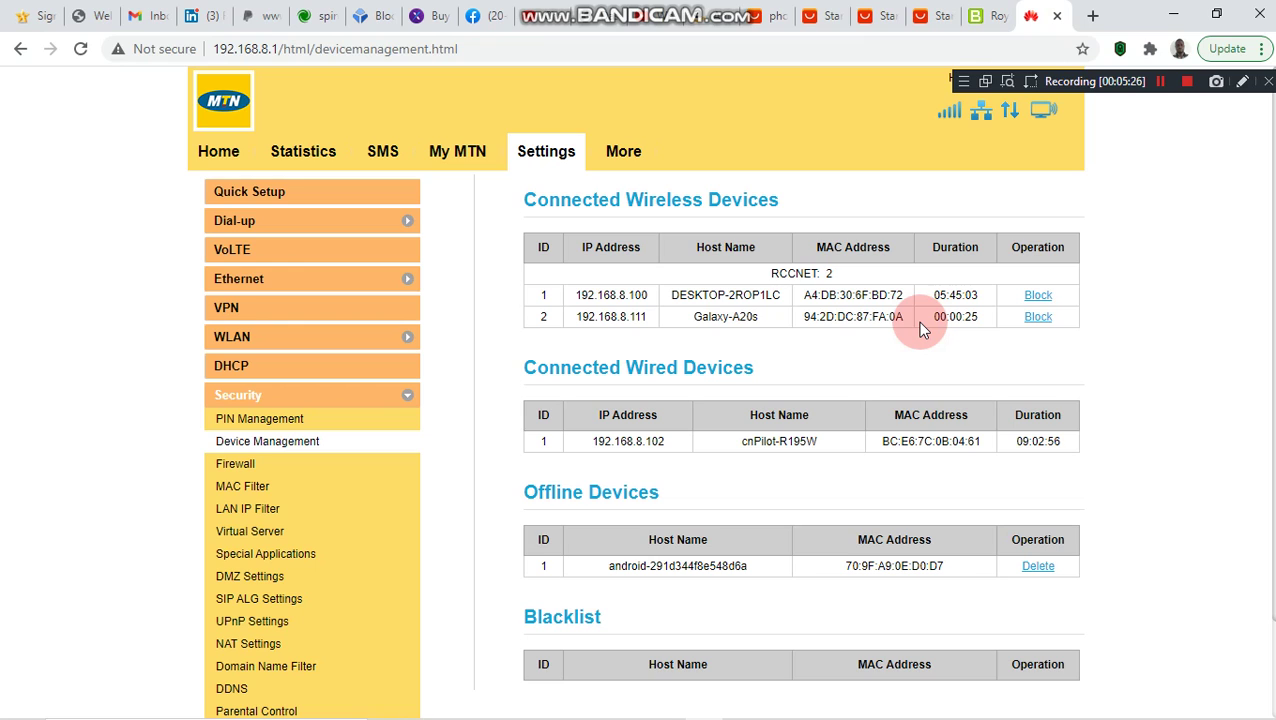
# - Block the Galaxy-A20s phone and confirm adding it to the blacklist
pyautogui.click(1037, 317)
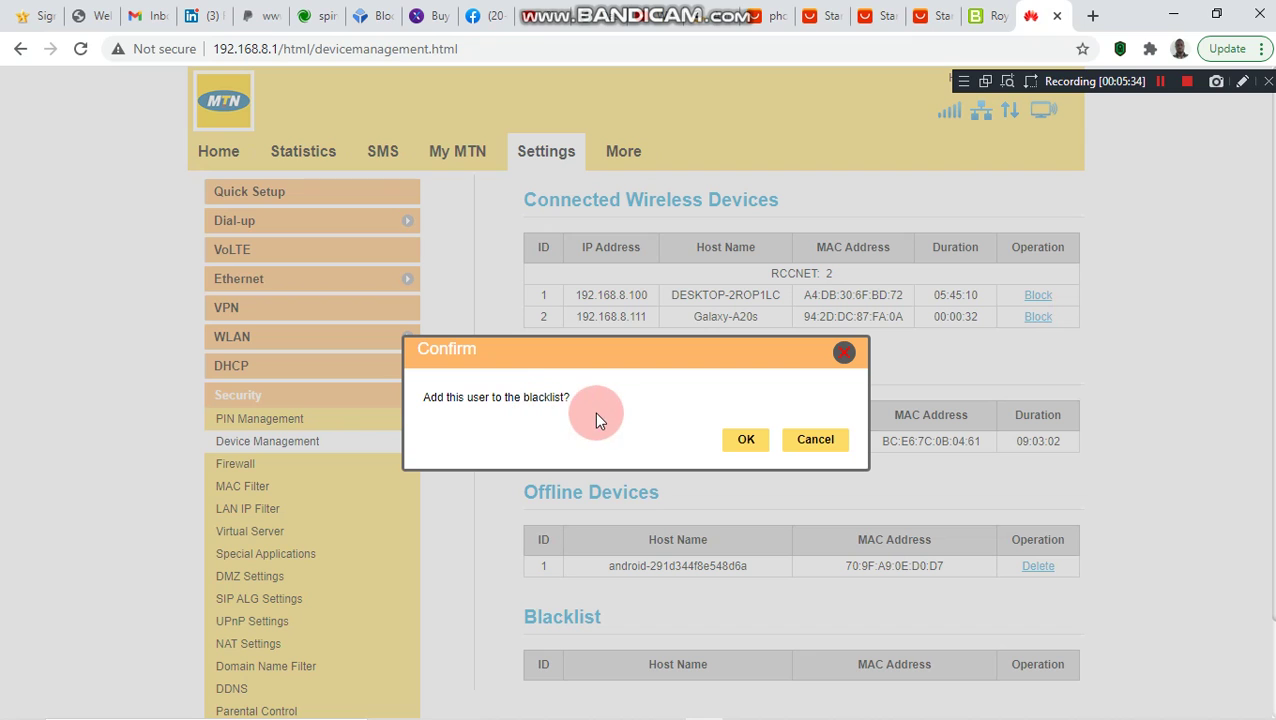
pyautogui.click(746, 440)
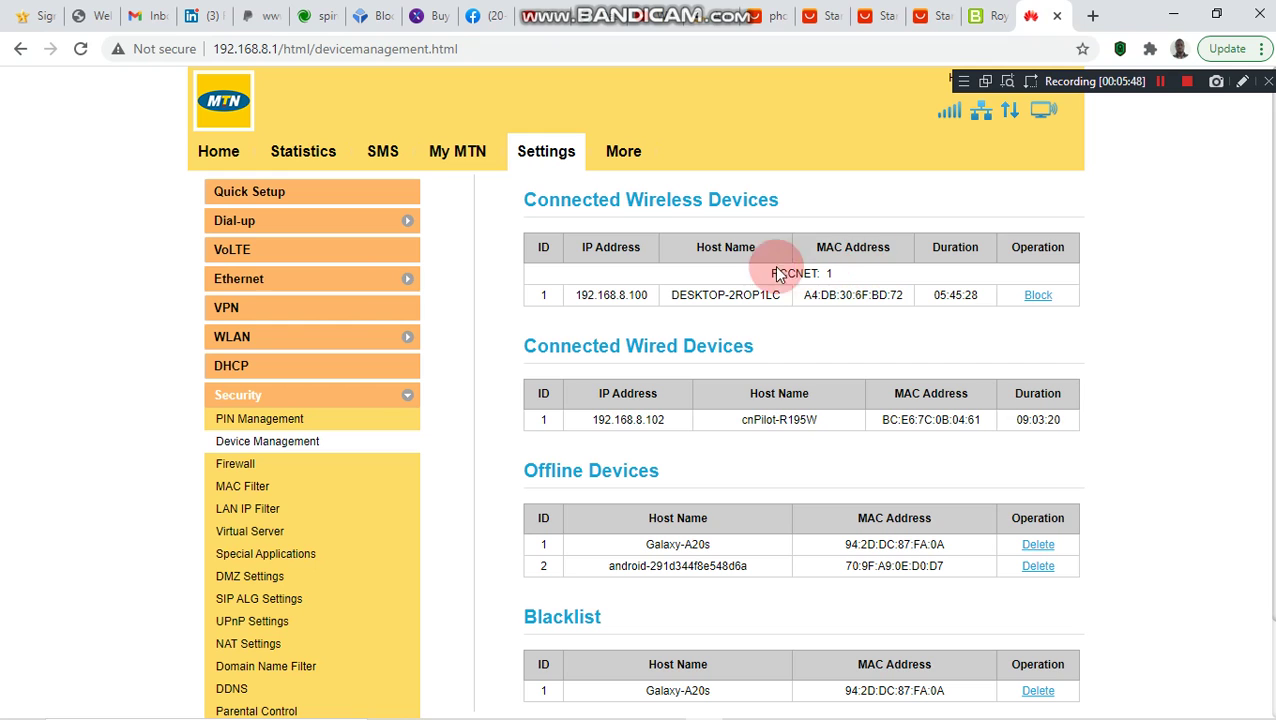
# - Delete Galaxy-A20s from the blacklist and confirm the removal
pyautogui.scroll(-2, 771, 272)
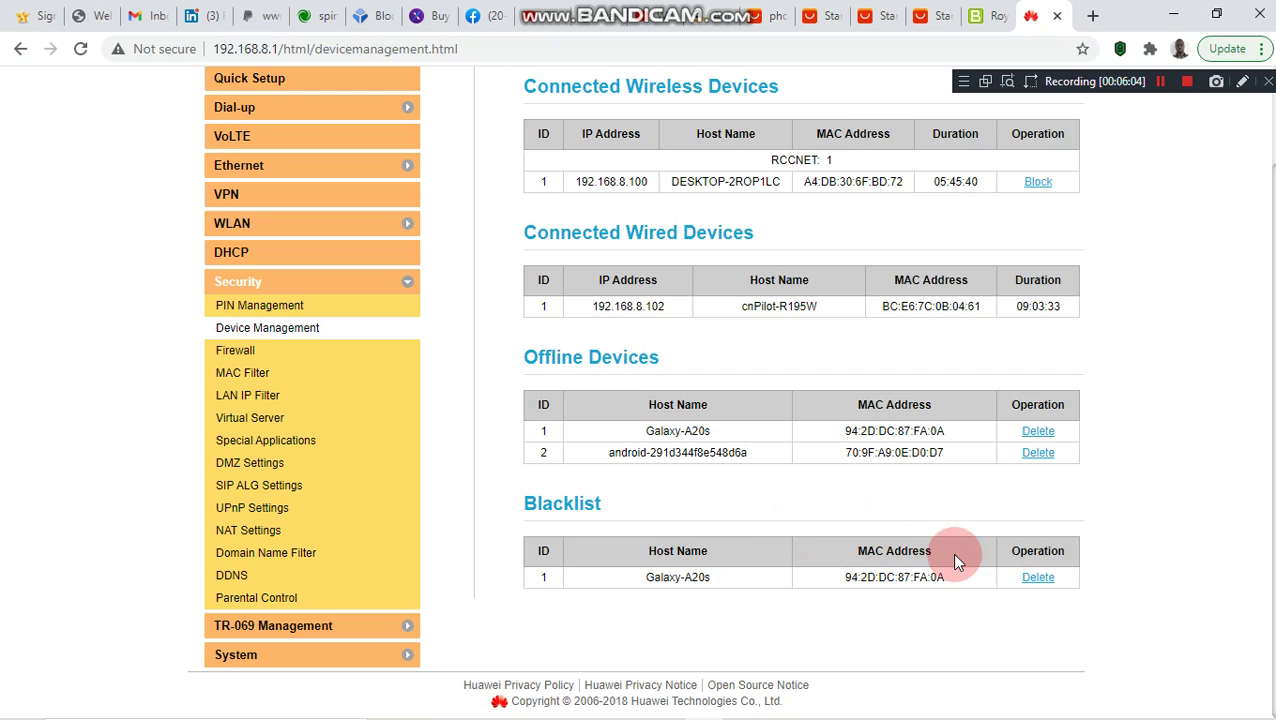
pyautogui.click(1024, 578)
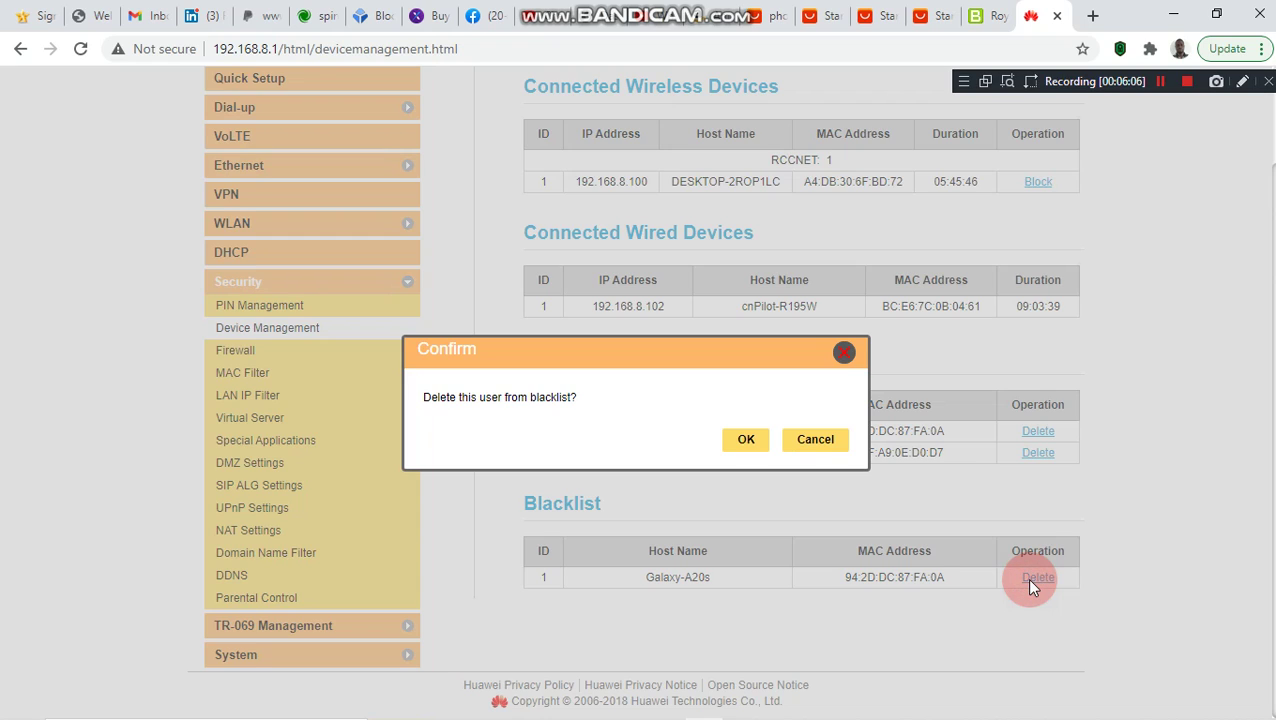
pyautogui.click(746, 441)
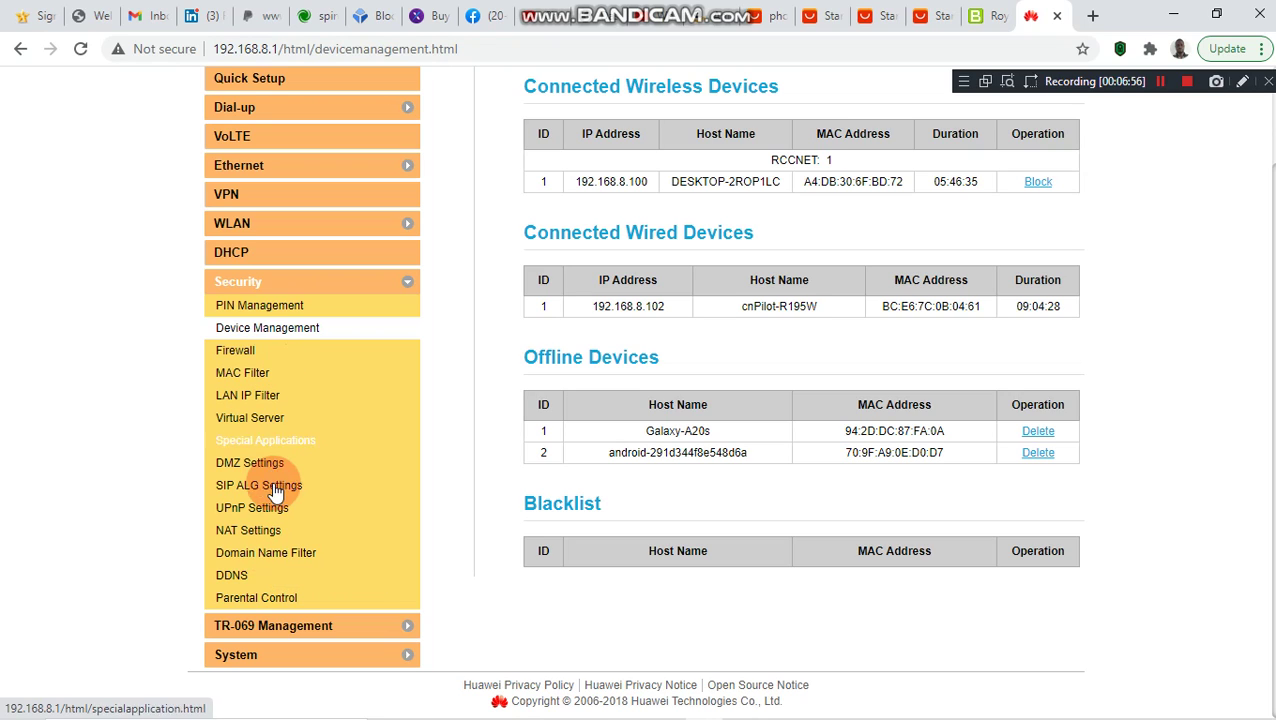
pyautogui.click(268, 555)
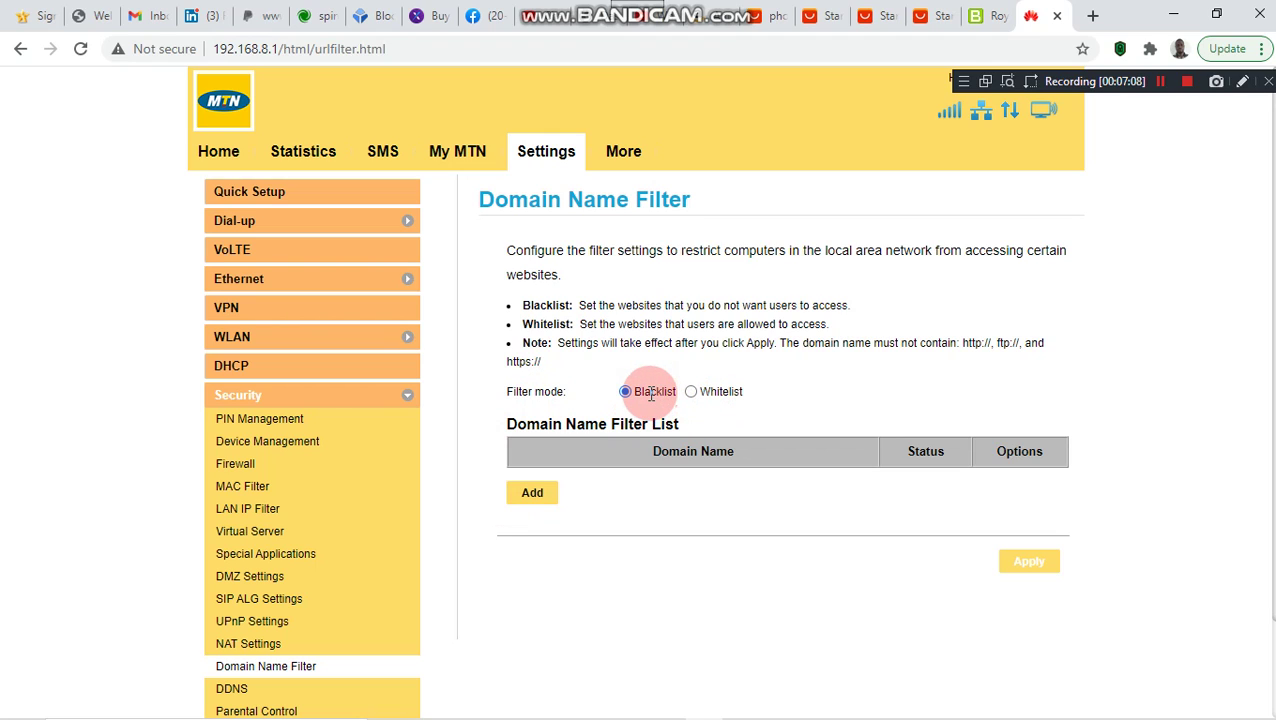
pyautogui.click(534, 495)
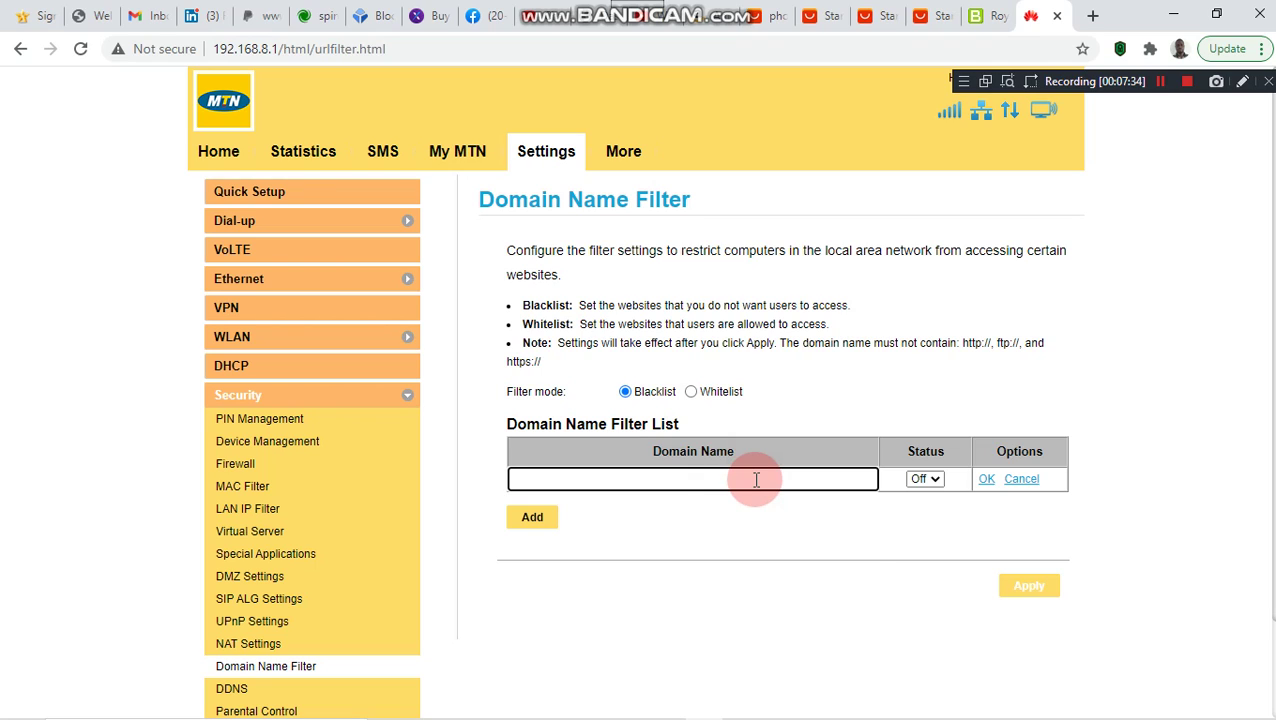
pyautogui.write('www.y')
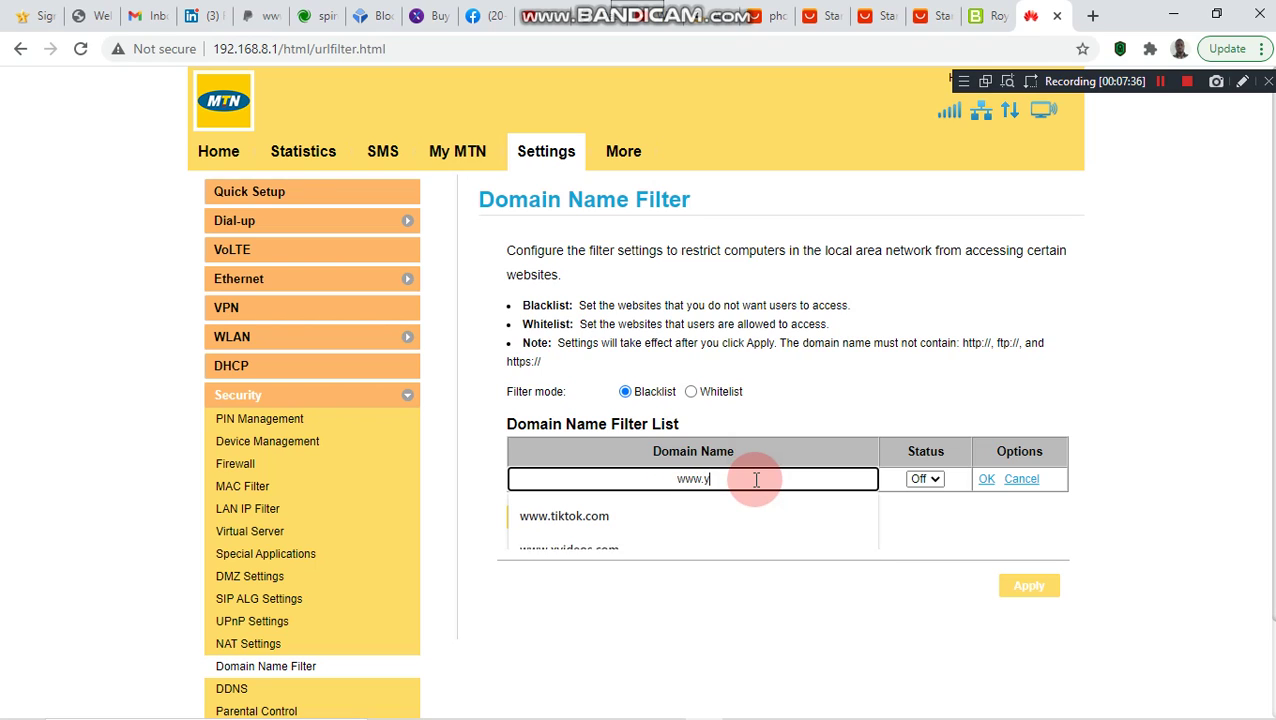
pyautogui.write('outu')
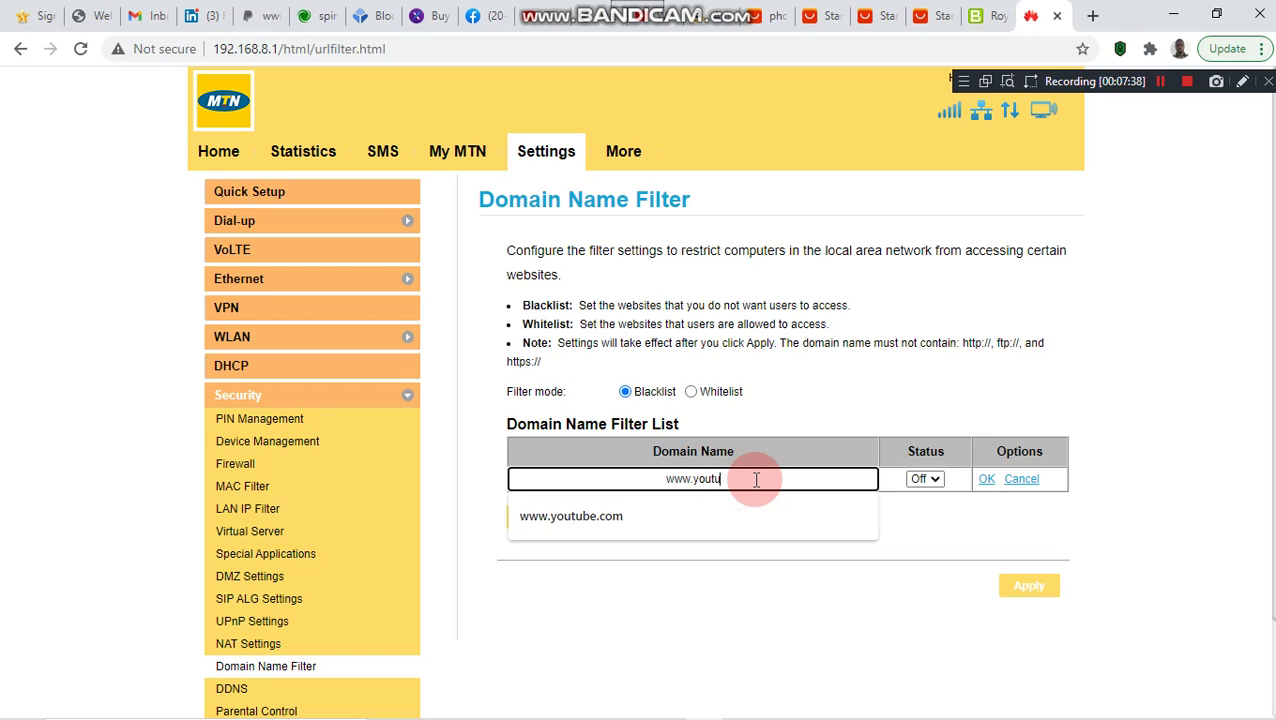
pyautogui.write('be.com')
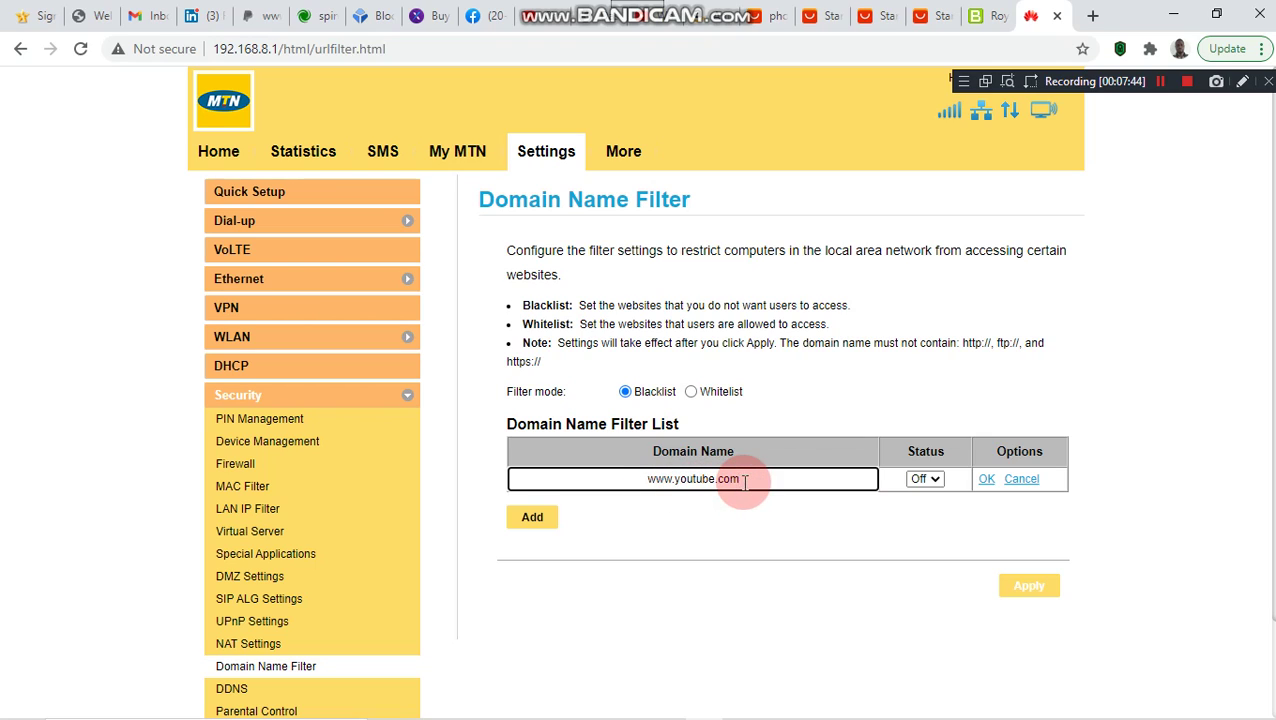
pyautogui.click(934, 476)
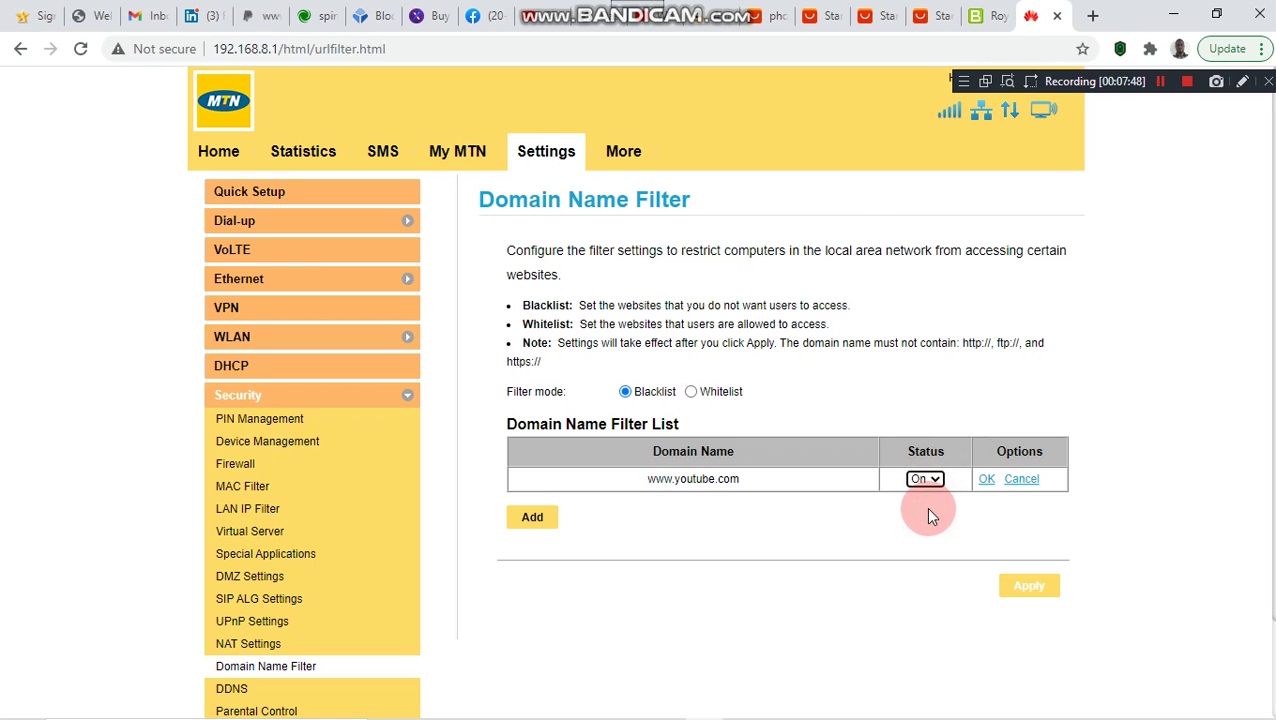
pyautogui.click(986, 480)
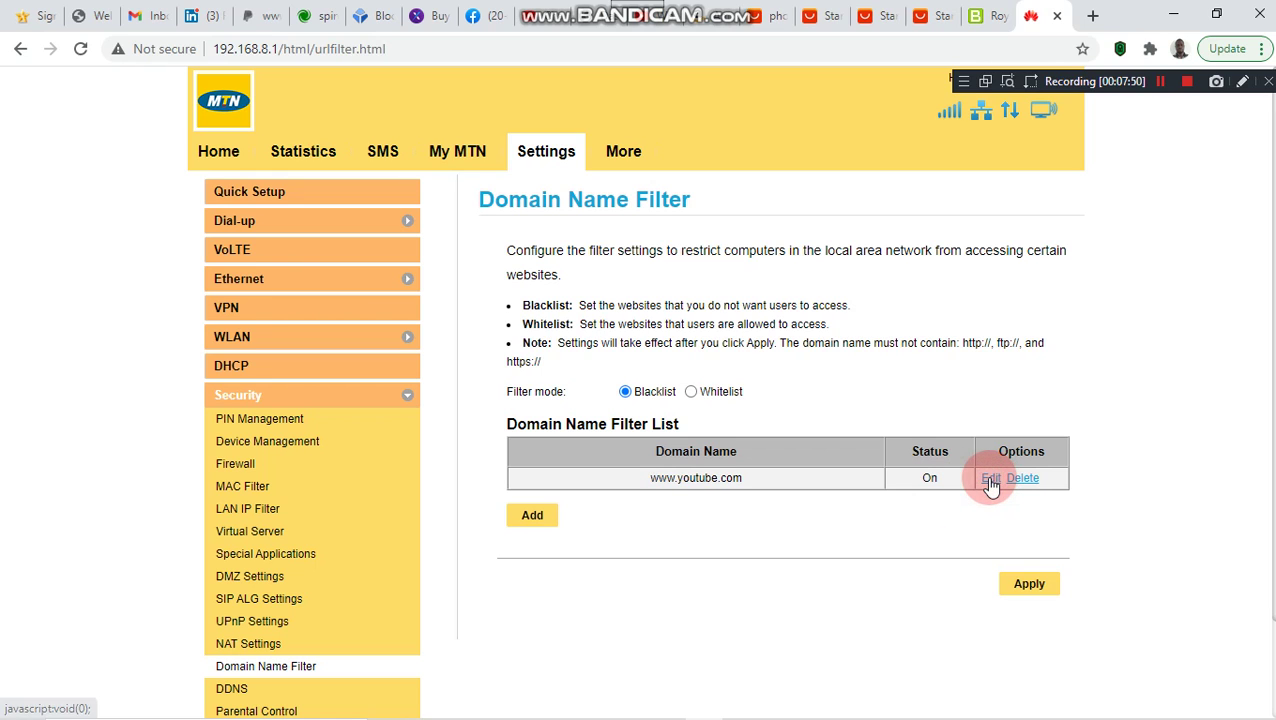
# - Apply the Domain Name Filter settings and confirm saving them
pyautogui.click(1027, 582)
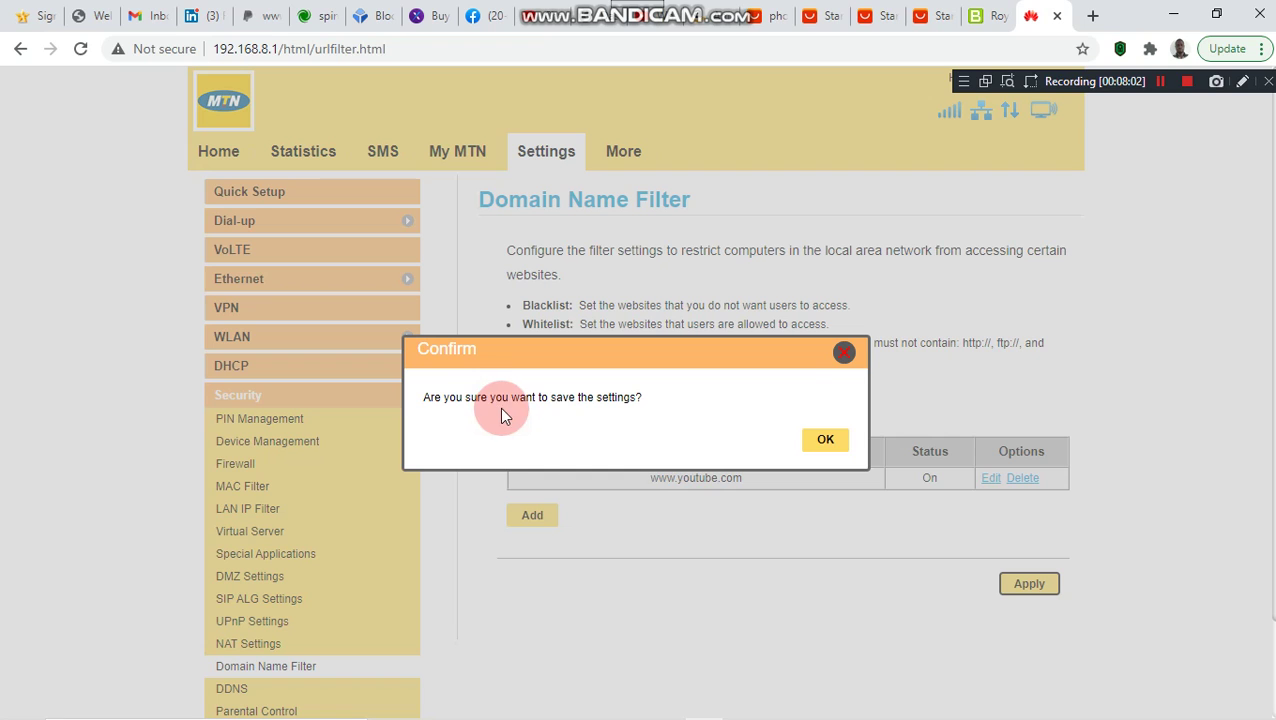
pyautogui.click(829, 444)
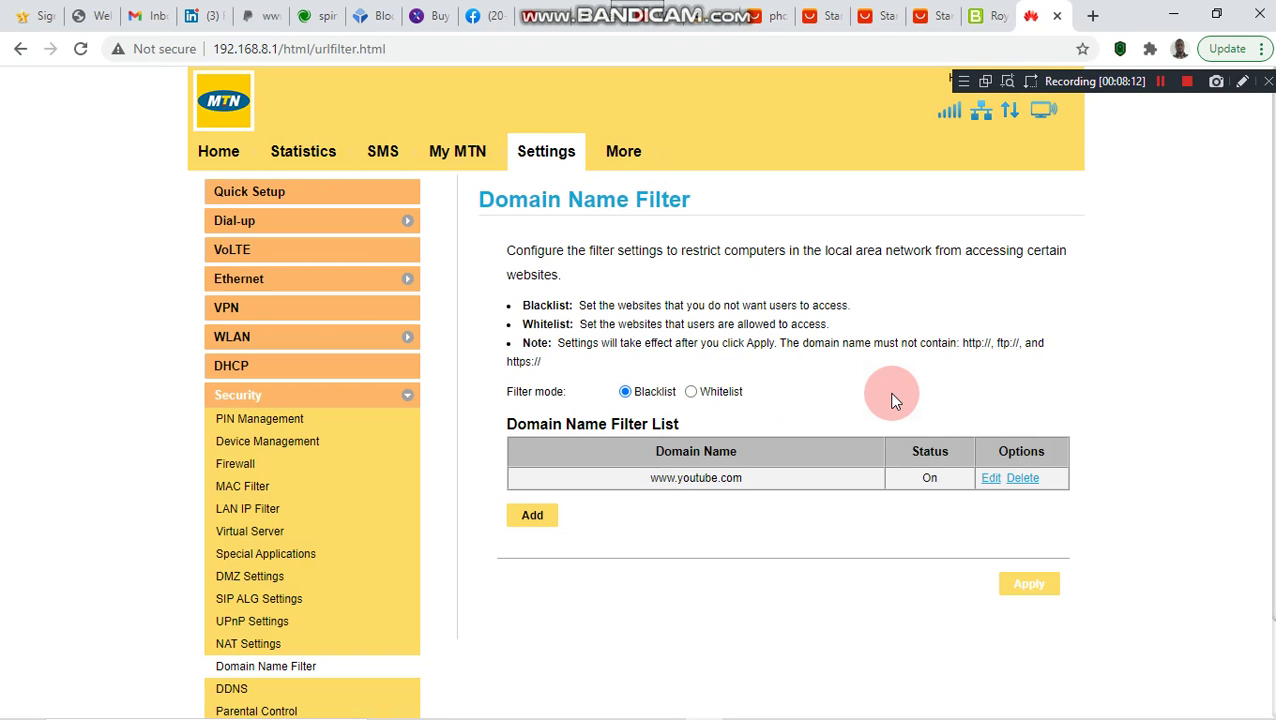
pyautogui.click(1093, 17)
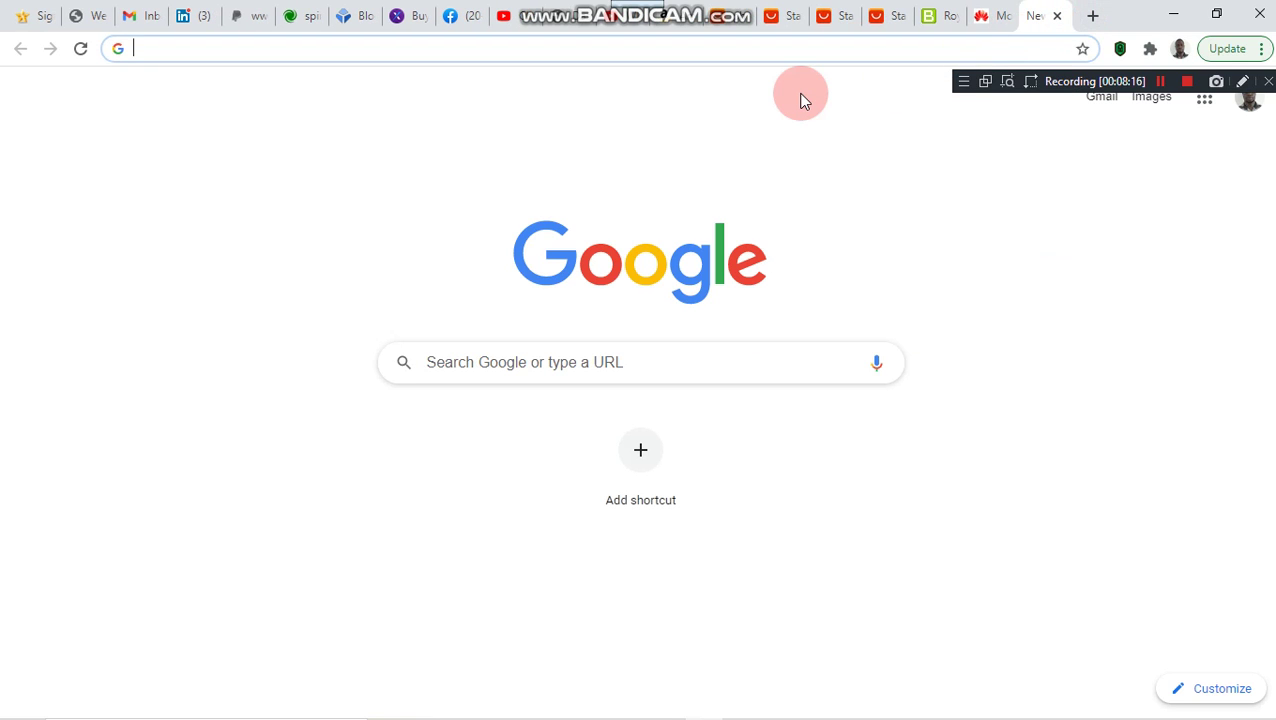
pyautogui.write('ww')
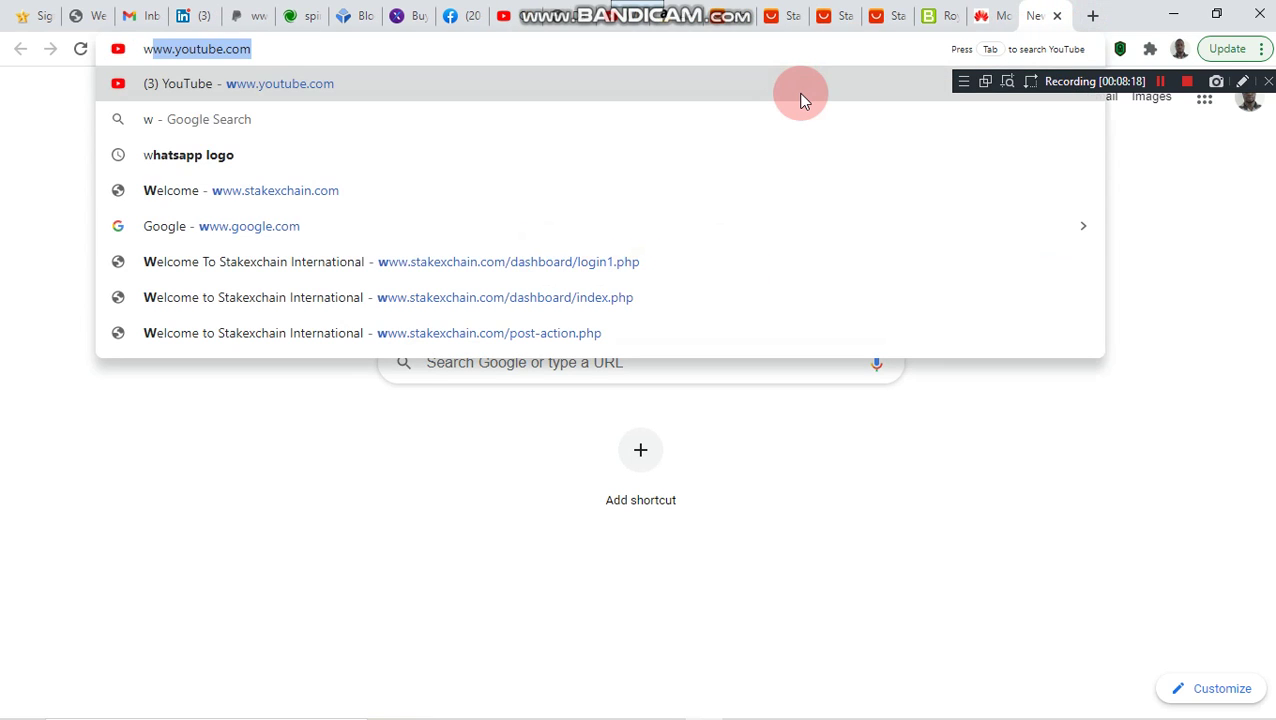
pyautogui.press('Right')
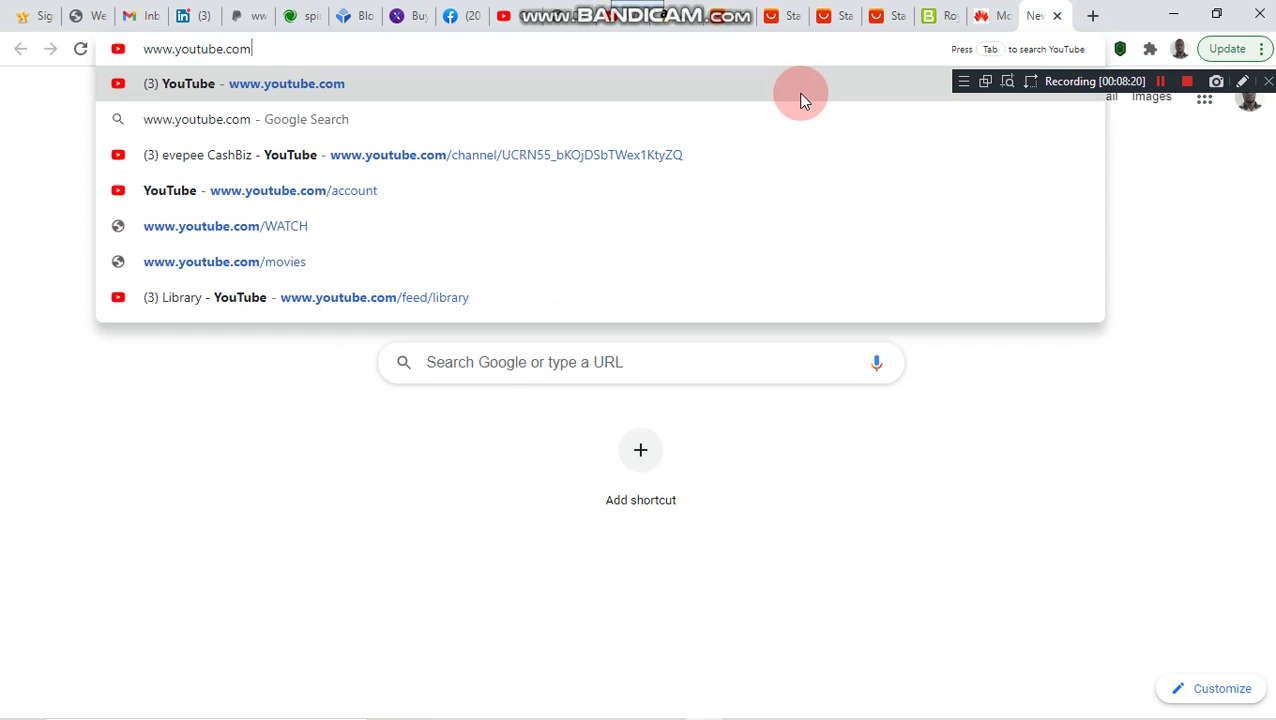
pyautogui.press('Return')
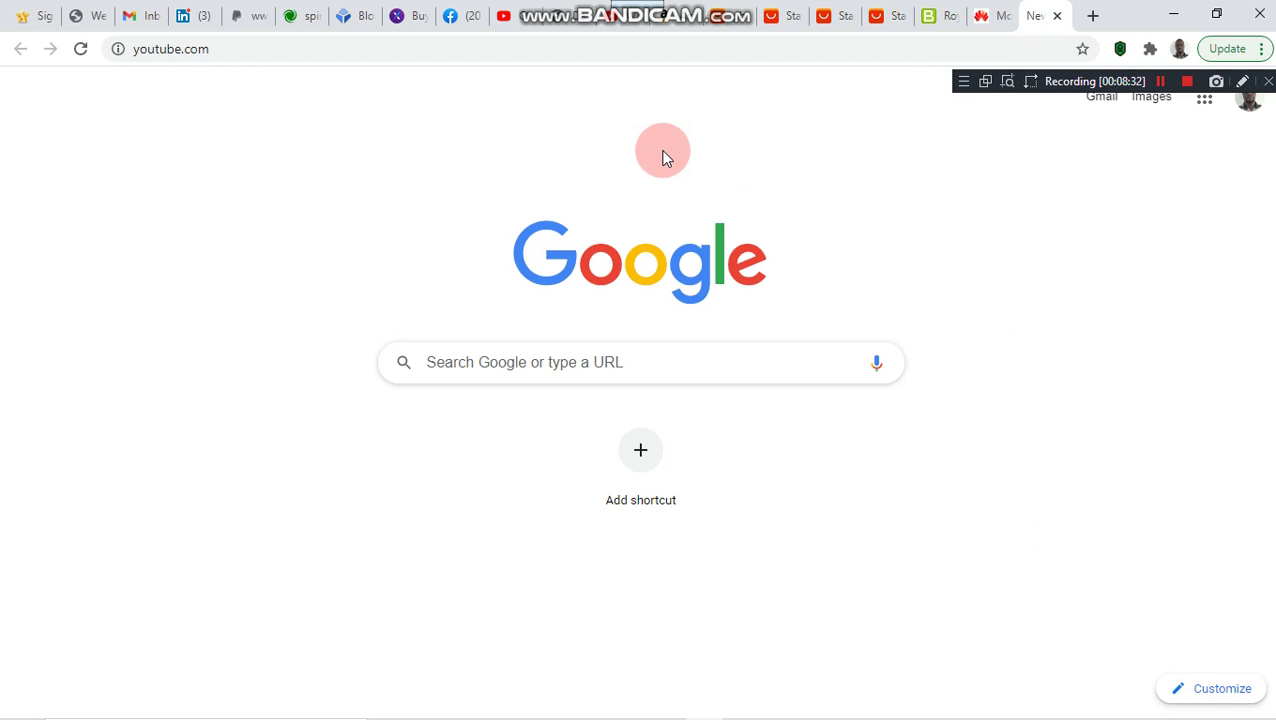
pyautogui.click(493, 50)
pyautogui.press('Escape')
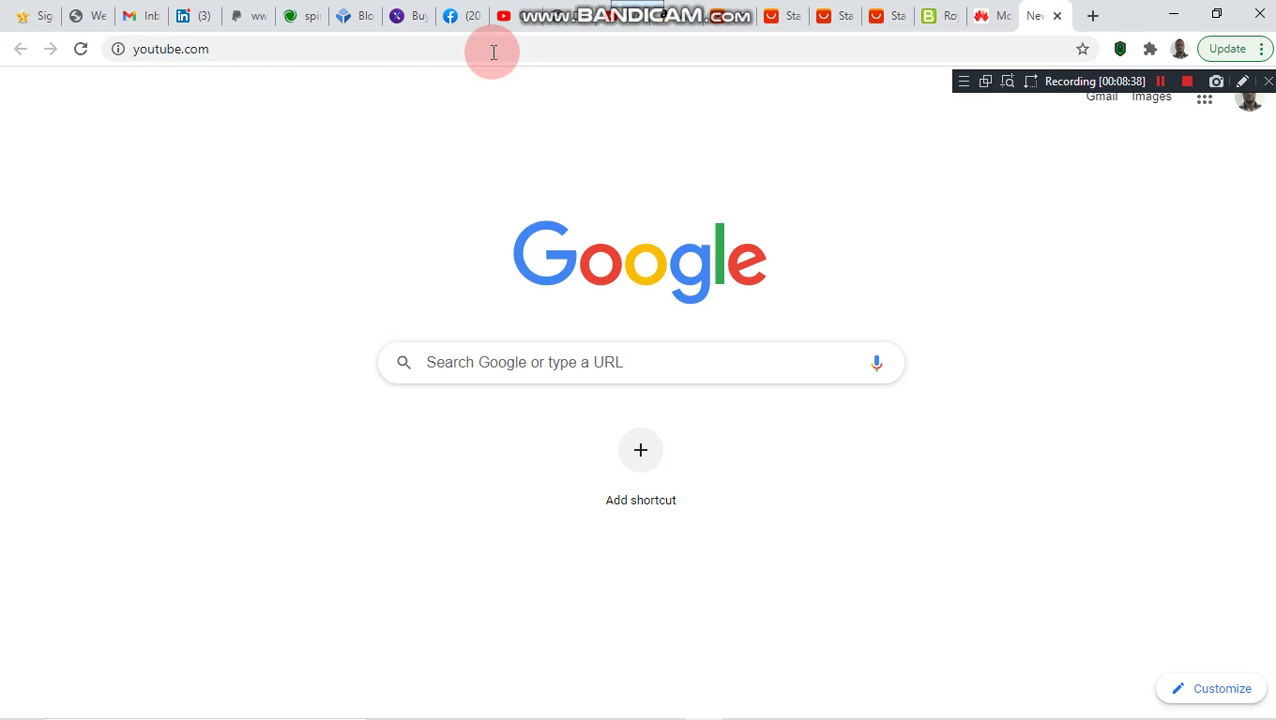
pyautogui.click(81, 49)
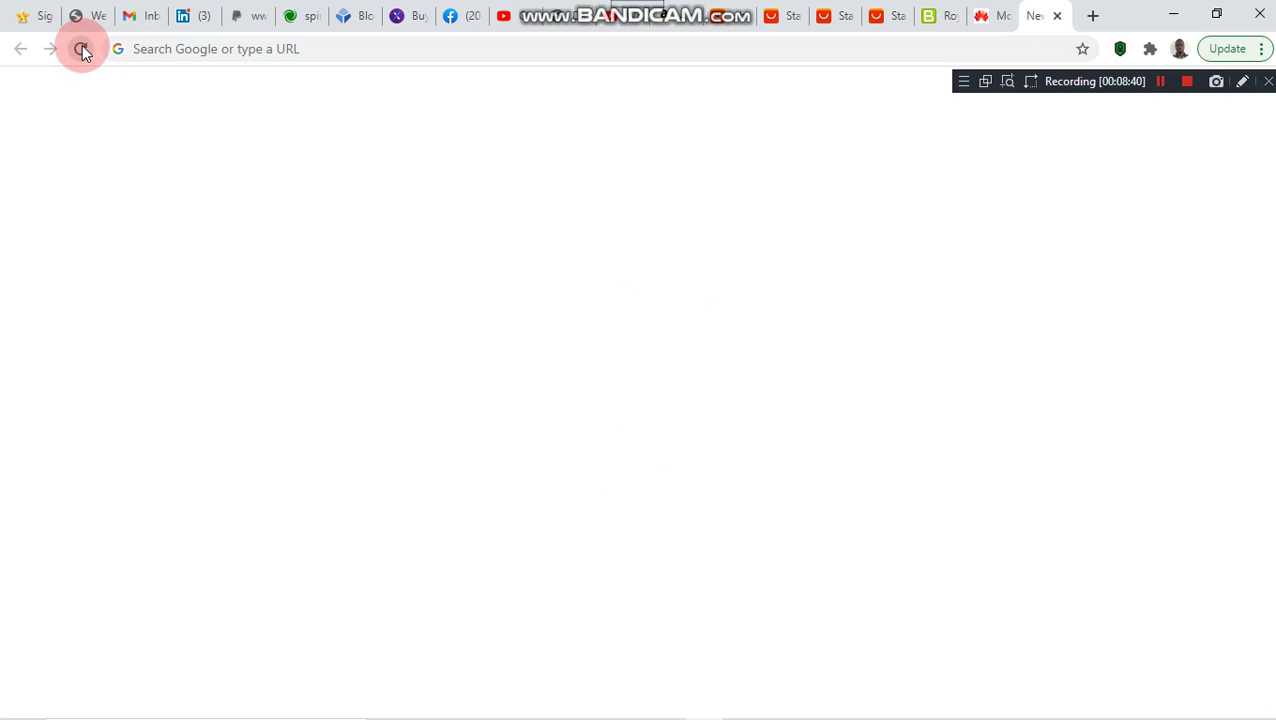
pyautogui.click(323, 56)
pyautogui.write('www.youtube.com')
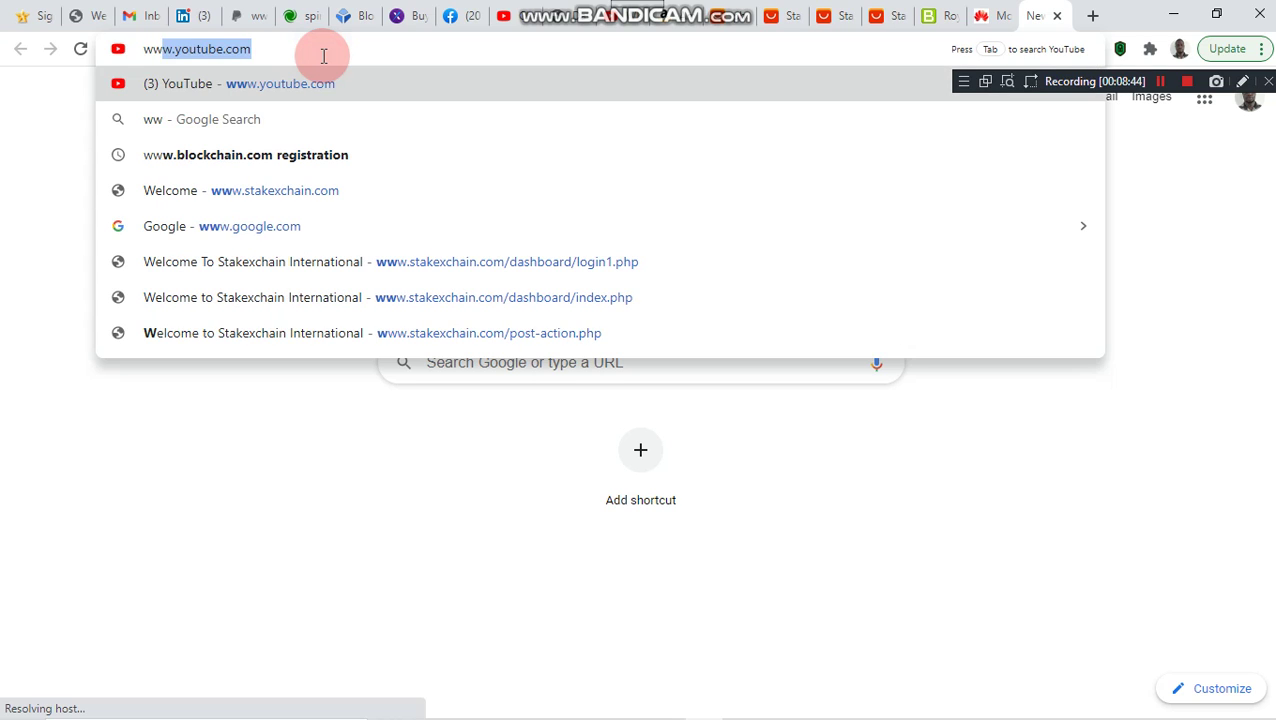
pyautogui.press('End')
pyautogui.press('Return')
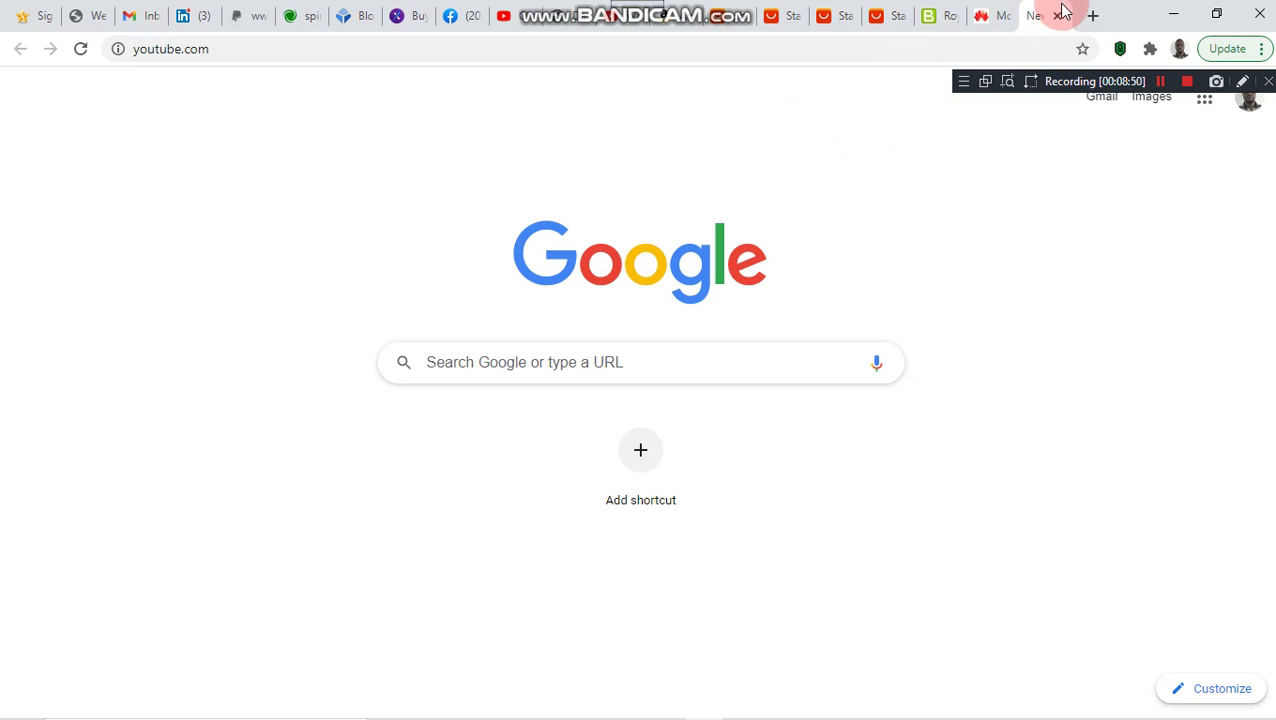
pyautogui.click(1059, 17)
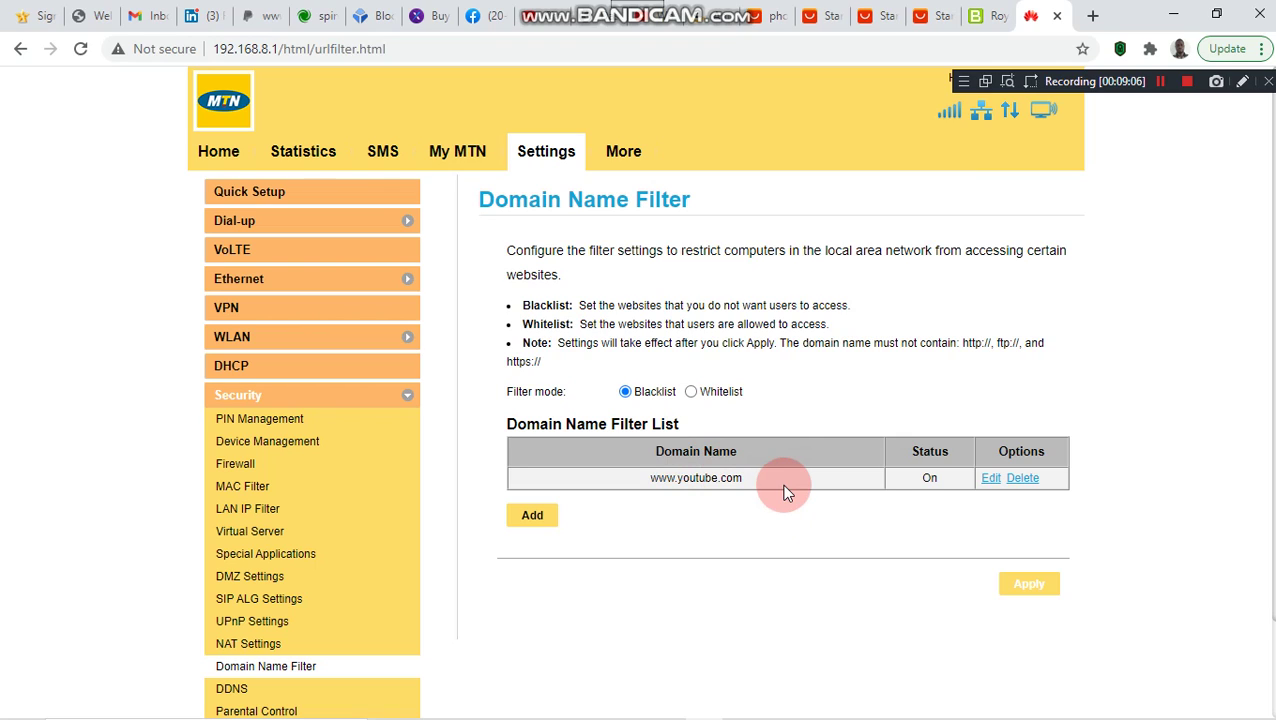
pyautogui.click(691, 392)
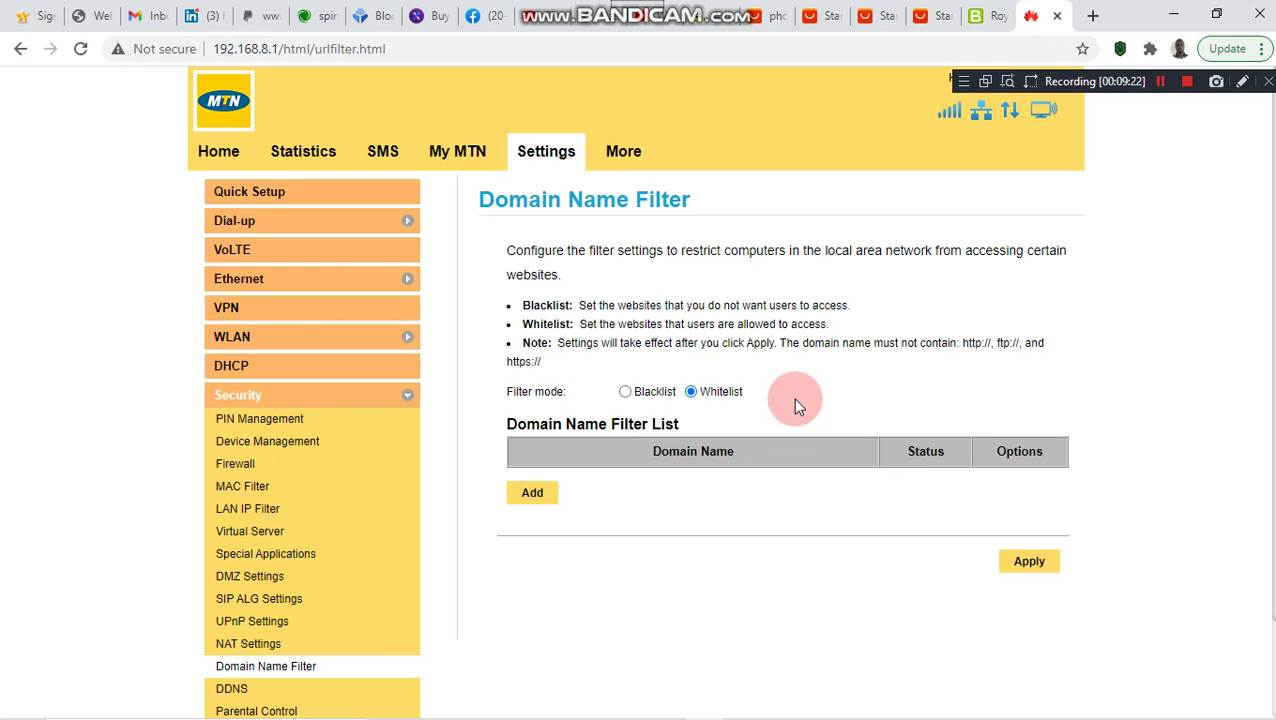
pyautogui.click(630, 398)
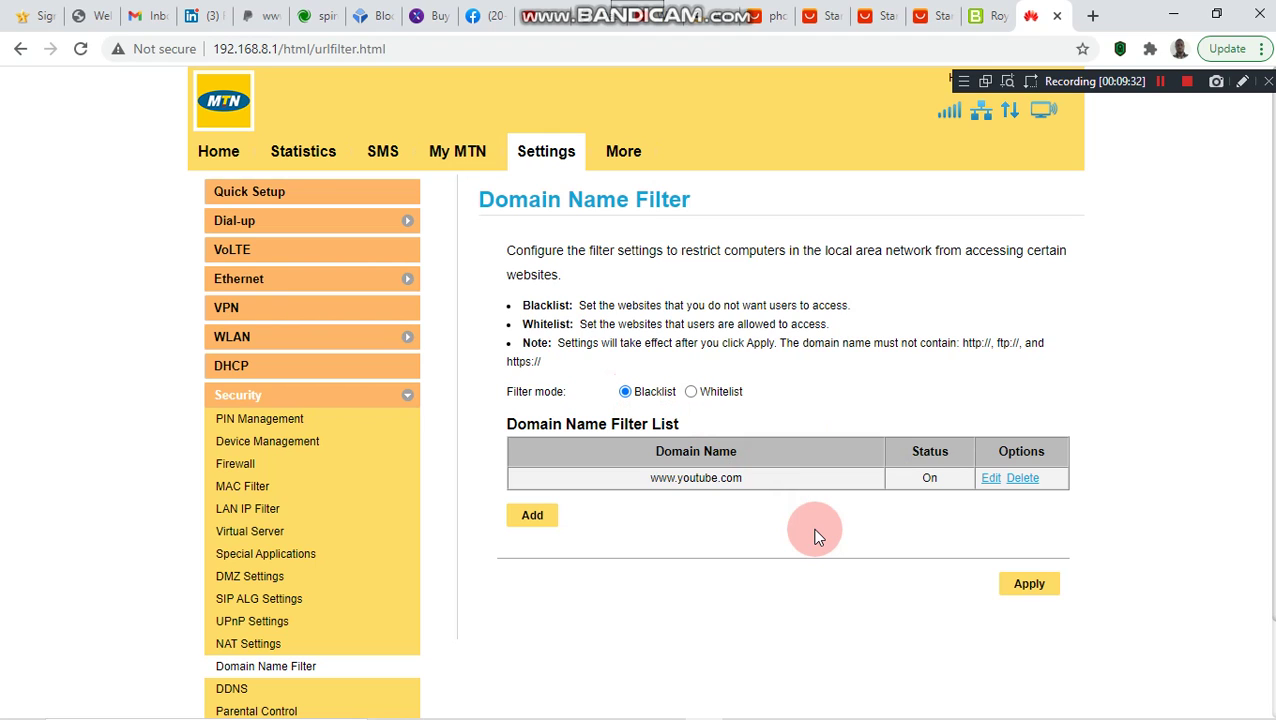
pyautogui.scroll(-1, 815, 537)
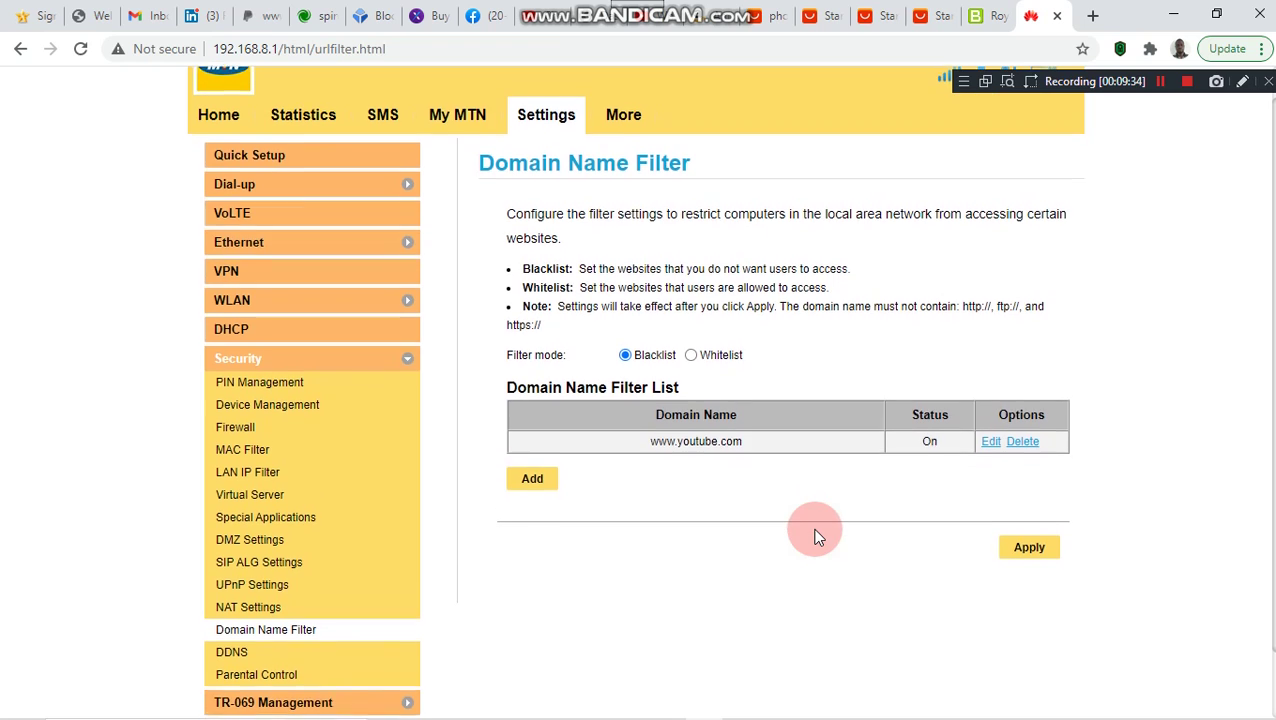